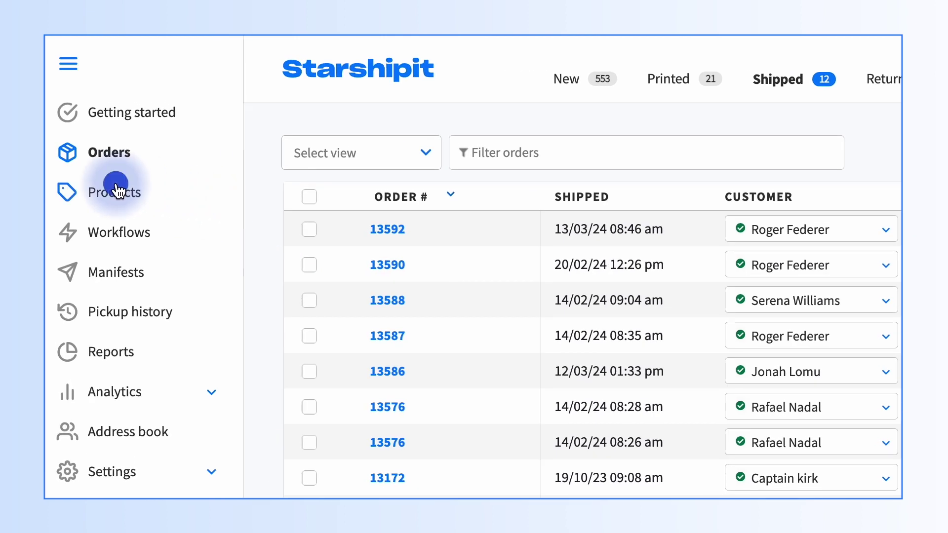
In the product catalogue, set Big Logo string bag's price to 17 and barcode to XBAG-T.
click(140, 190)
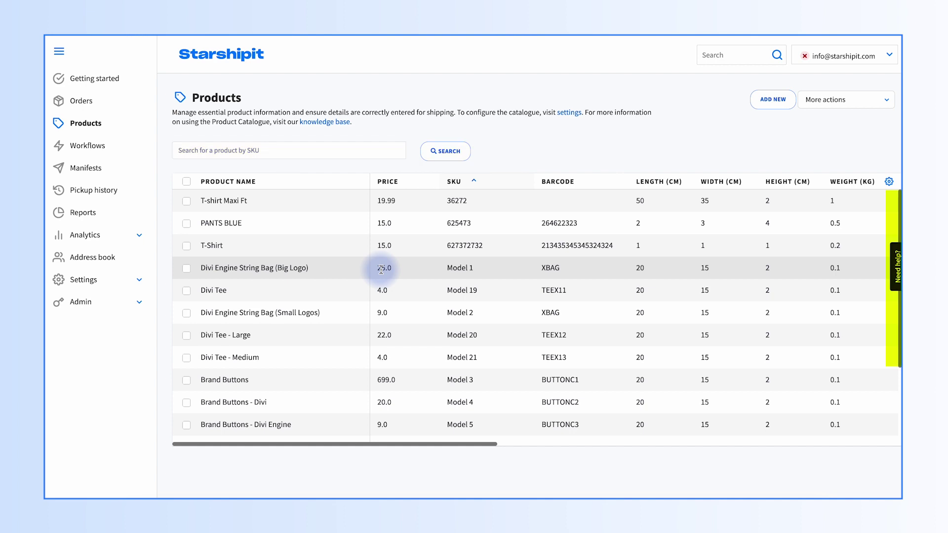
click(380, 269)
text(17)
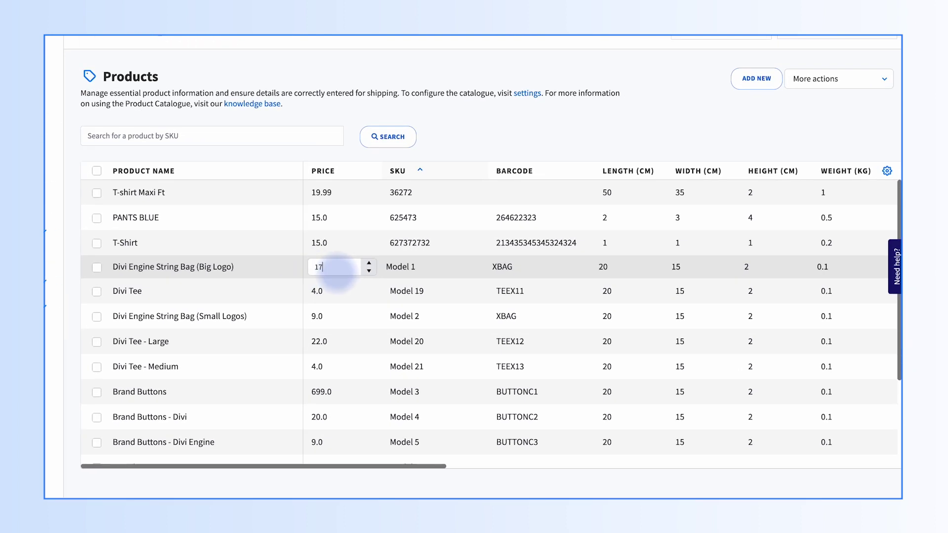
key(Return)
click(511, 268)
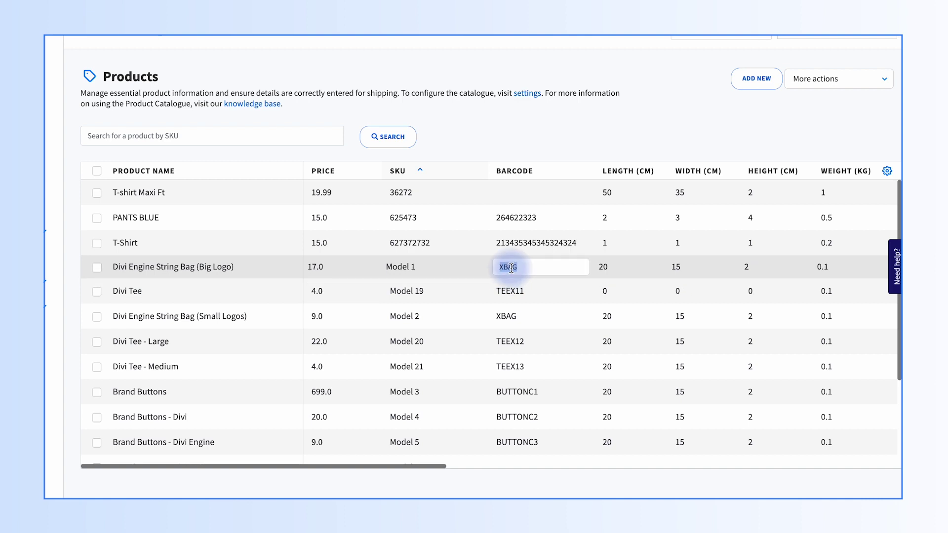
key(Return)
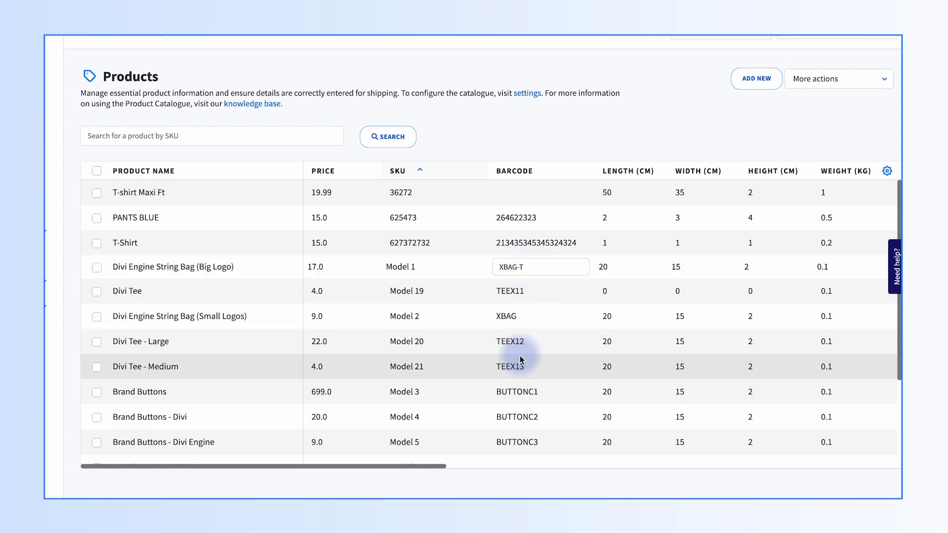
Change Divi Tee - Medium's barcode from TEEX13 to TEEX14 and its SKU from Model 21 to Model 22.
click(531, 366)
key(BackSpace)
text(4)
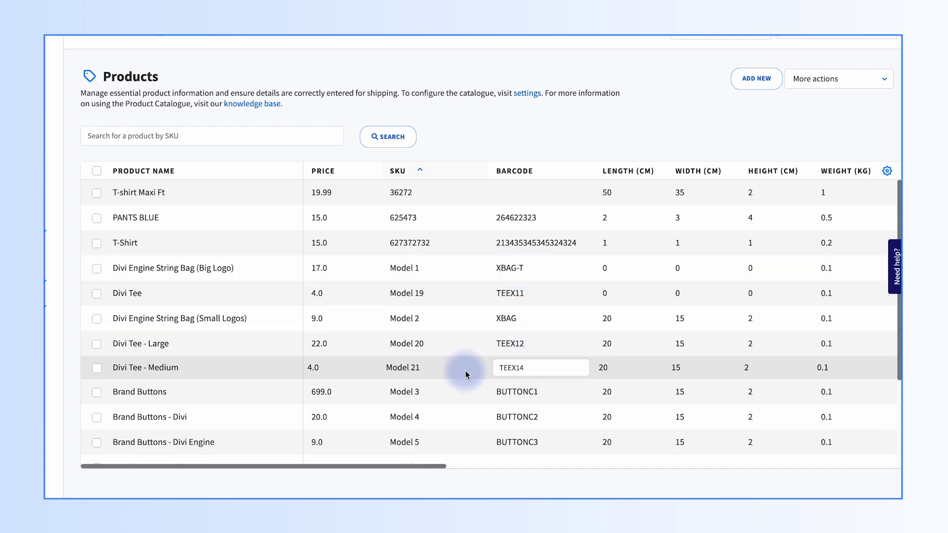
click(464, 369)
key(End)
key(BackSpace)
text(2)
click(595, 133)
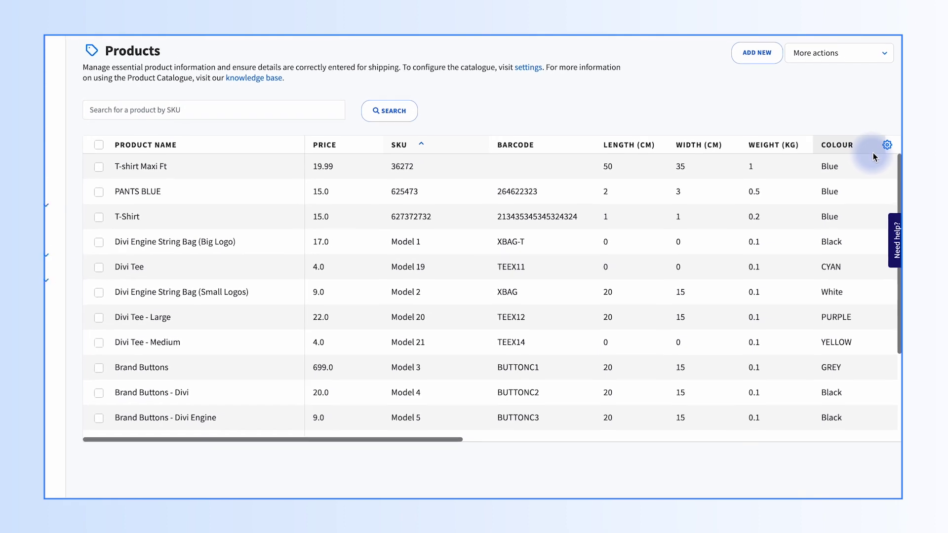
Re-enable the Height column in the column chooser, then download the catalogue's CSV template from More actions.
click(887, 137)
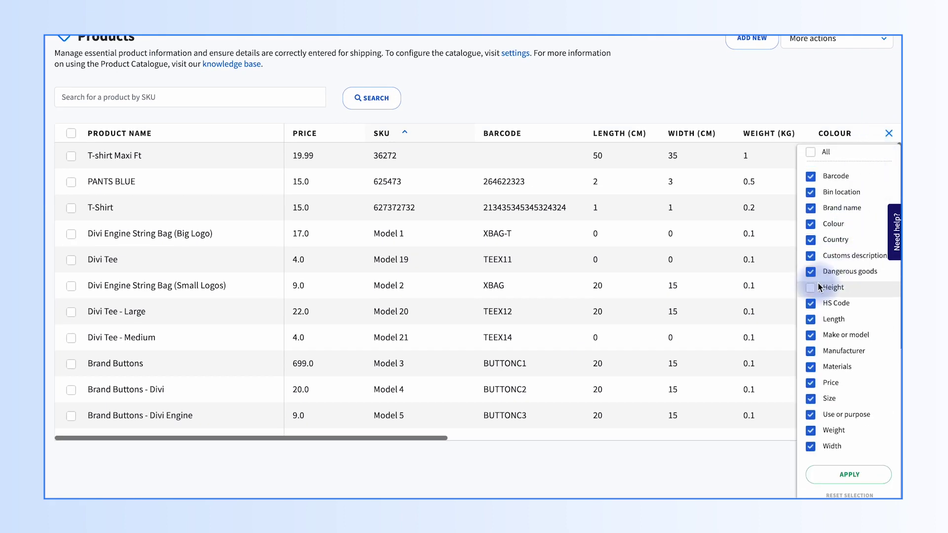
click(811, 288)
click(849, 475)
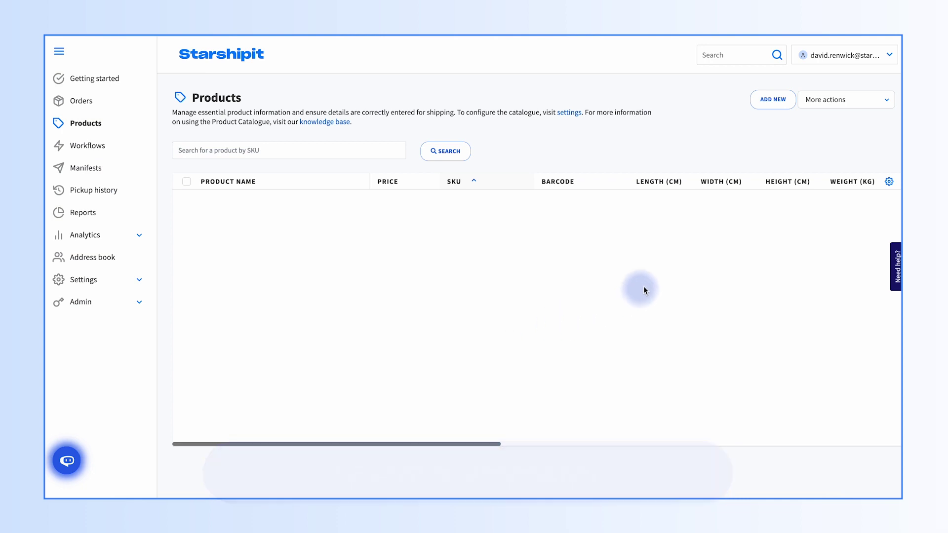
click(844, 101)
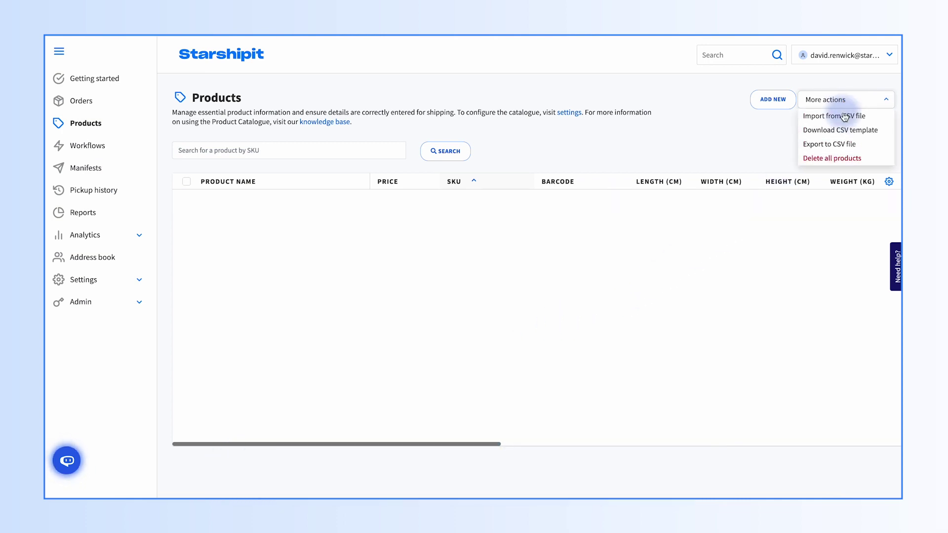
click(838, 129)
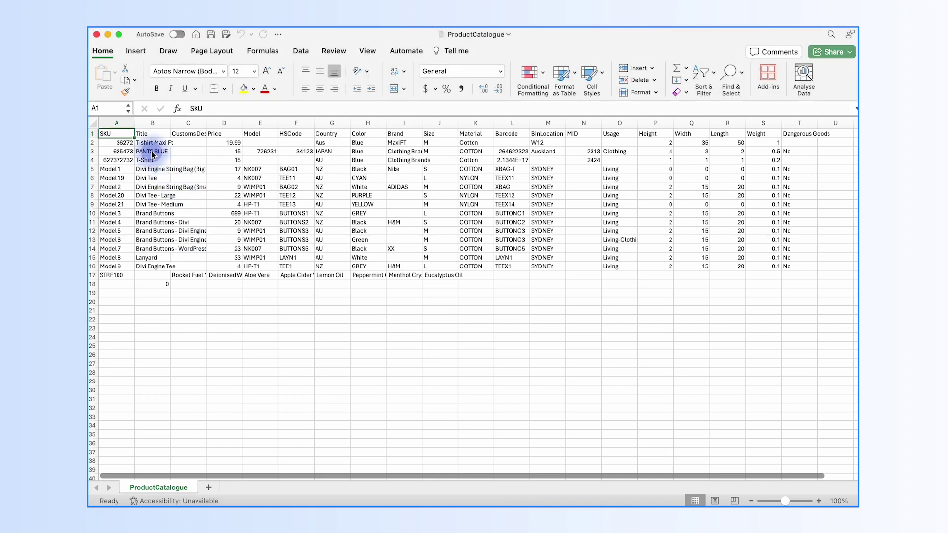
click(148, 152)
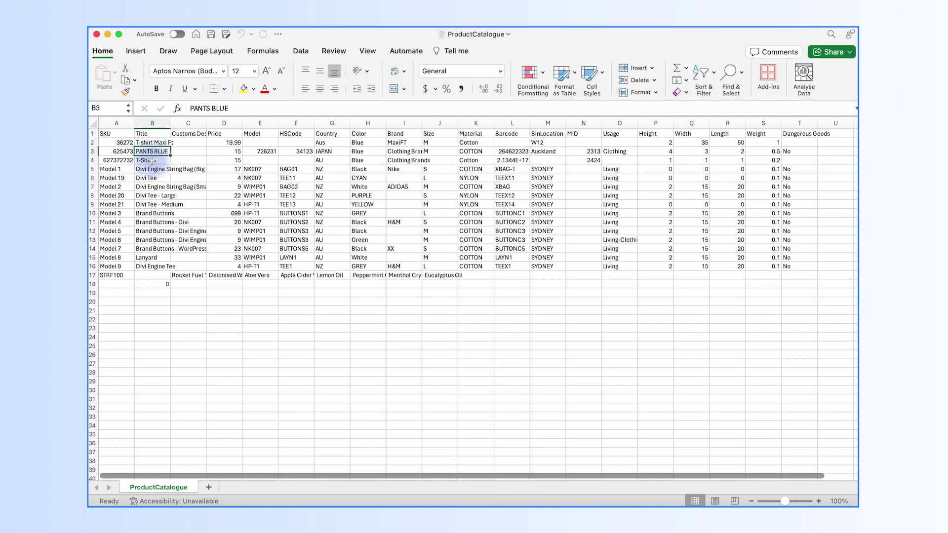
click(153, 176)
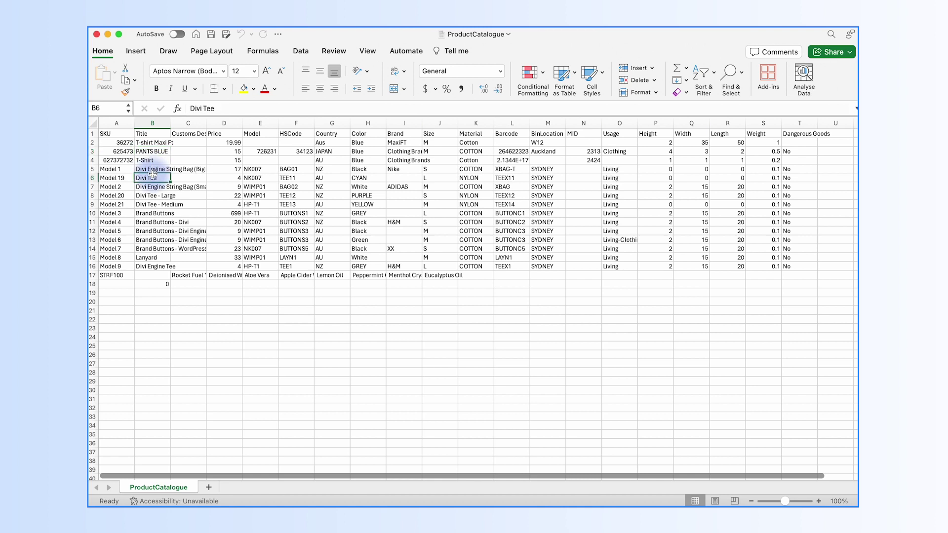
click(111, 169)
click(118, 205)
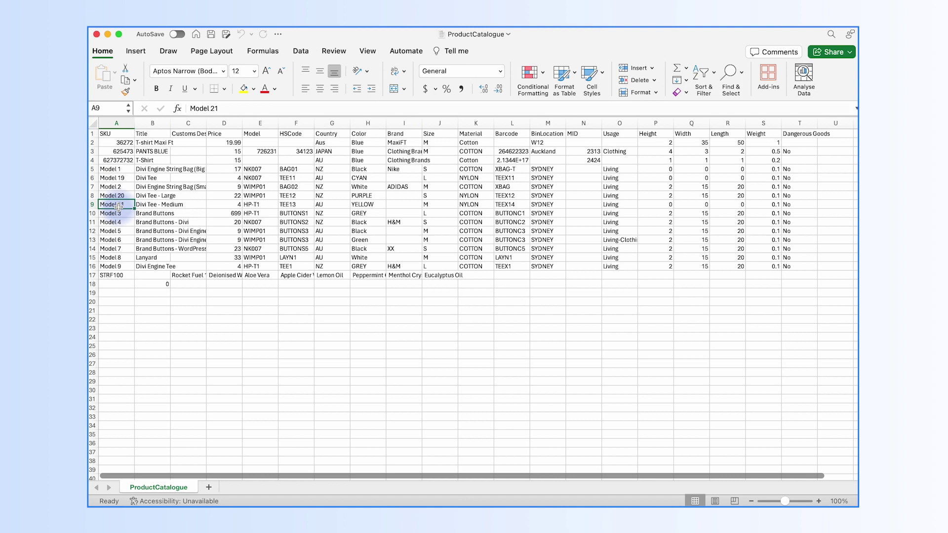
click(121, 232)
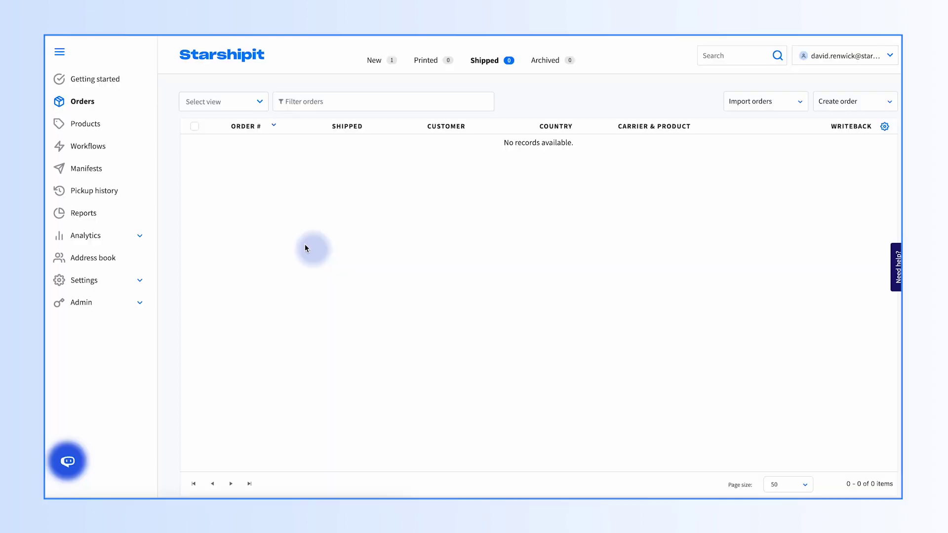
Import ProductCatalogue_template.csv from Downloads into the product catalogue via Import from CSV.
click(96, 148)
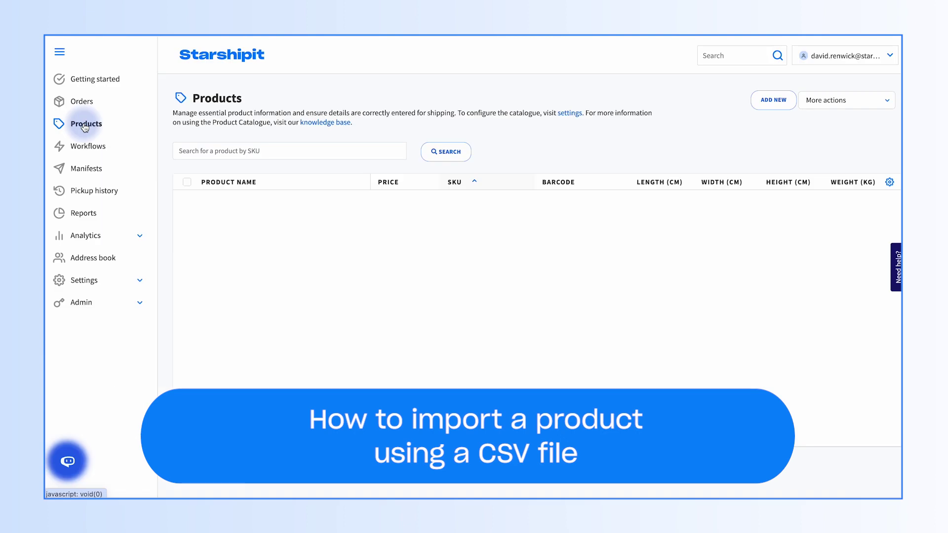
click(861, 104)
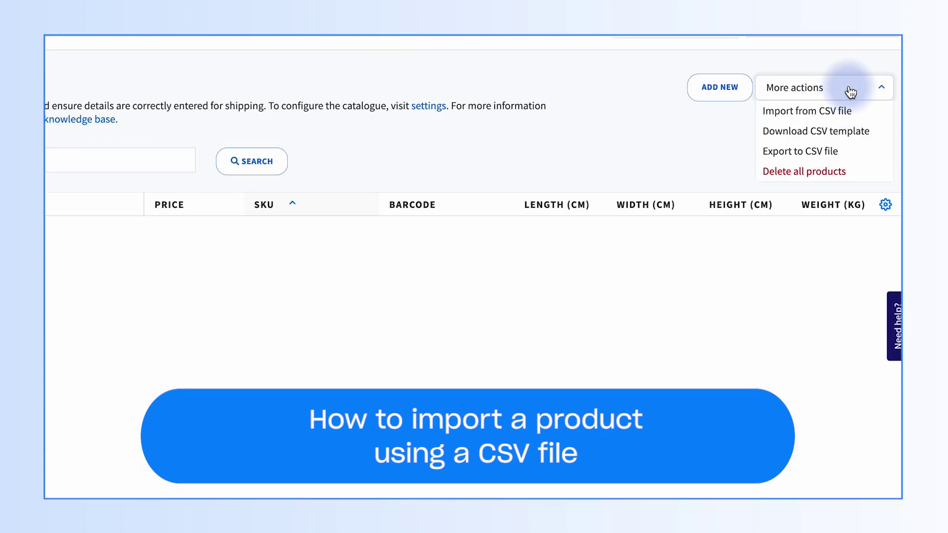
click(789, 115)
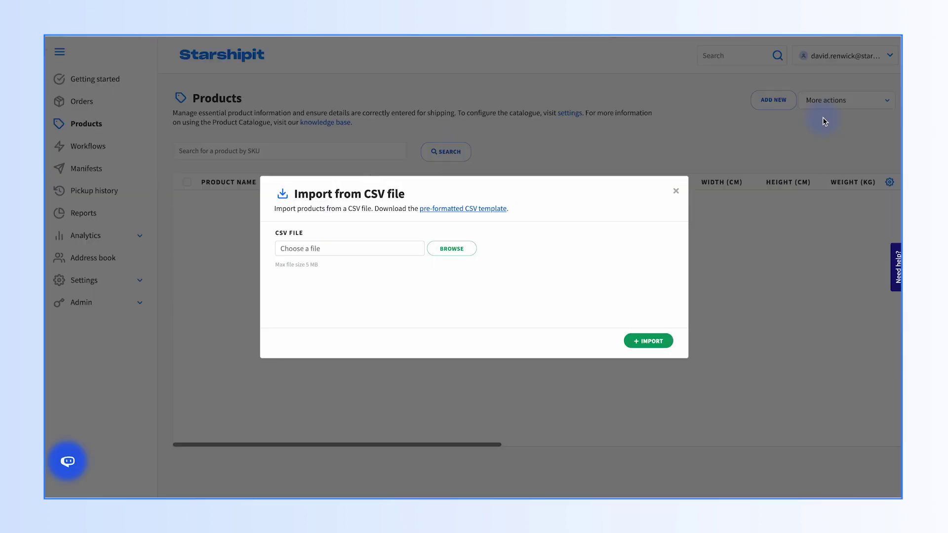
click(452, 249)
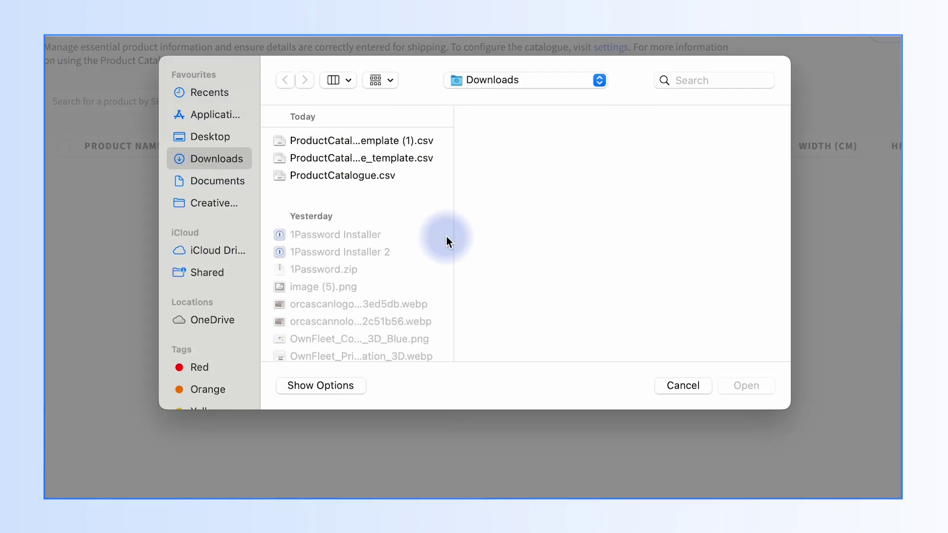
click(374, 158)
click(743, 384)
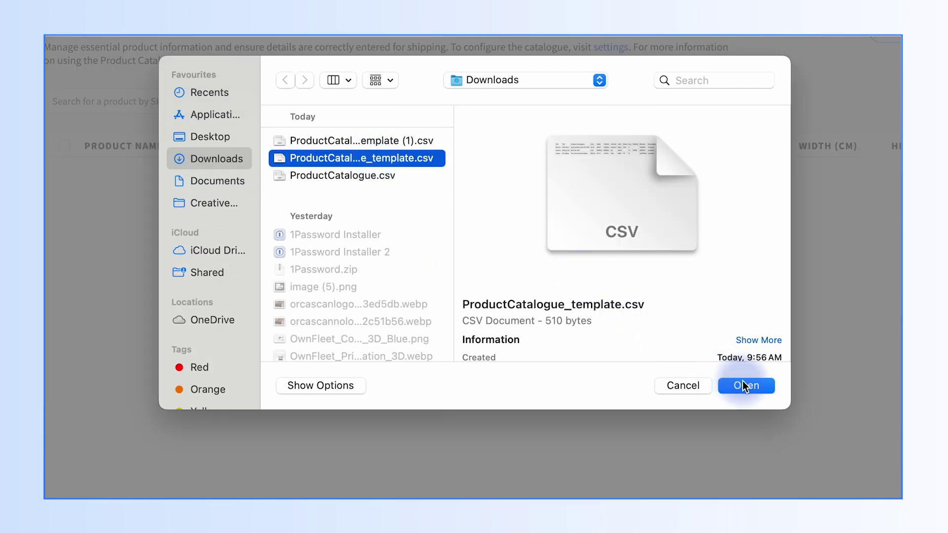
click(726, 379)
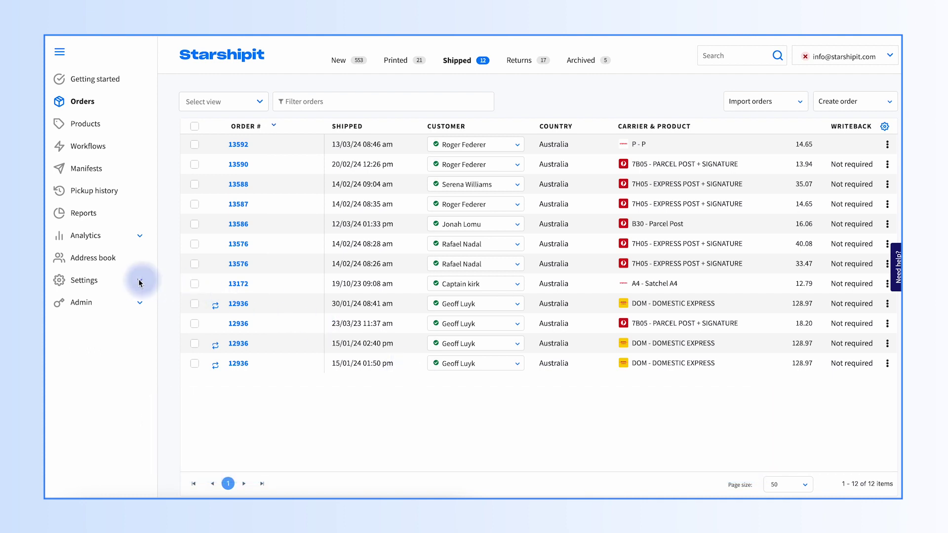
Set the Product catalogue import option to 'Override all values' in Settings and save.
click(121, 274)
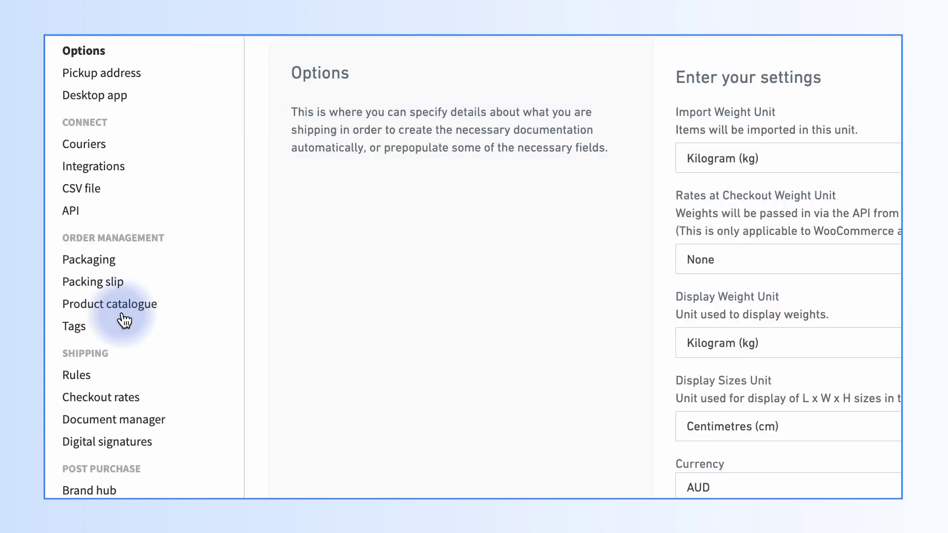
click(108, 308)
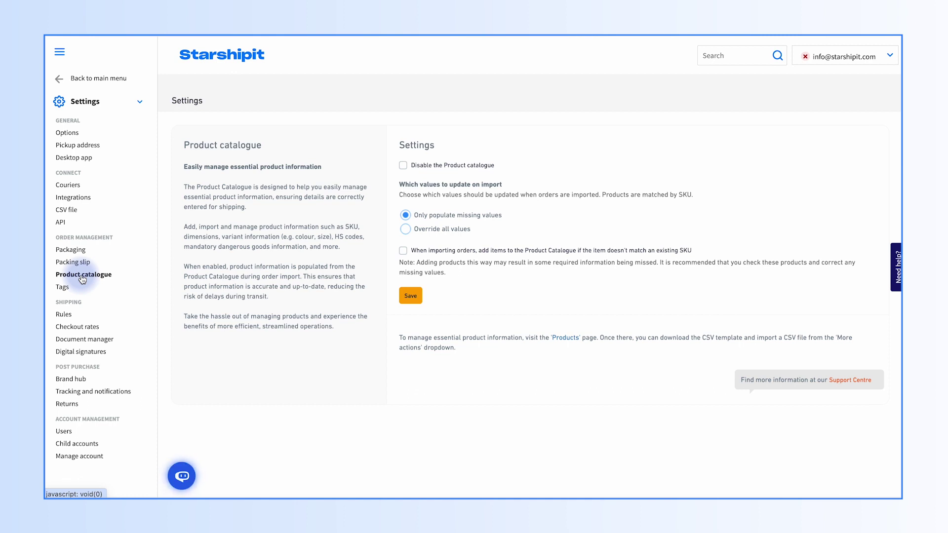
click(405, 230)
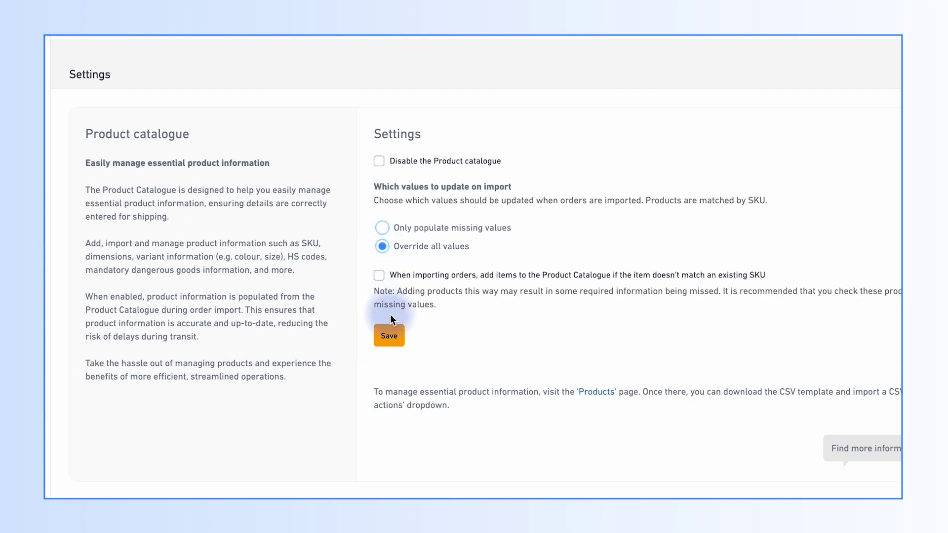
click(391, 336)
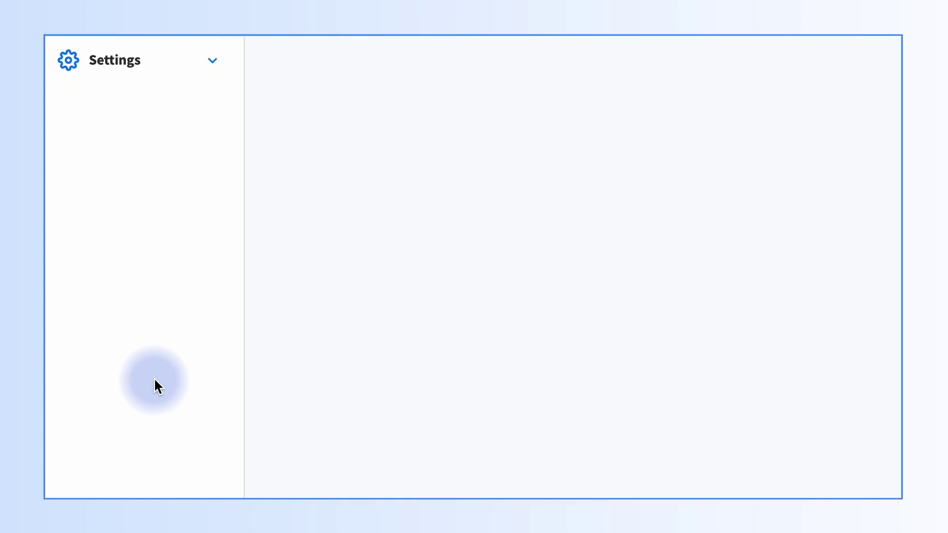
Switch the Product catalogue import option to 'Only populate missing values' and save.
click(122, 370)
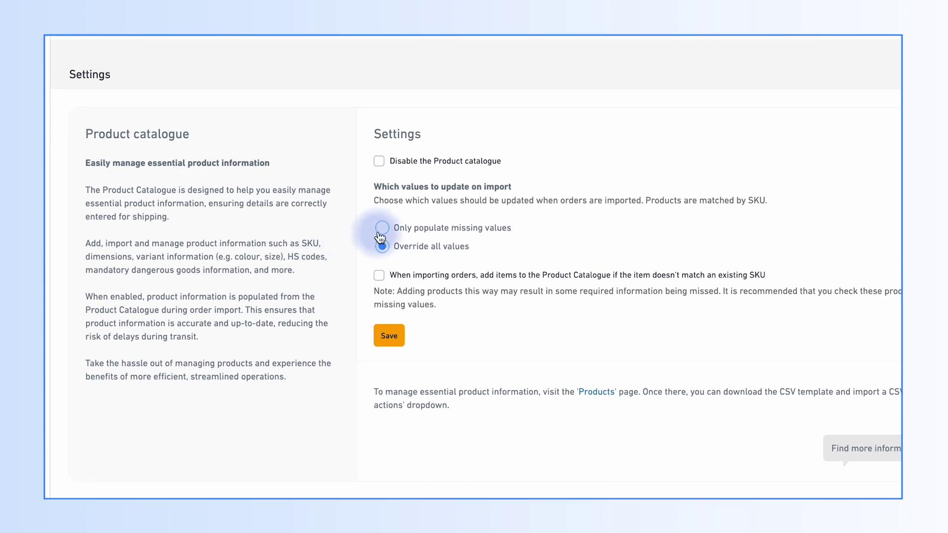
click(383, 229)
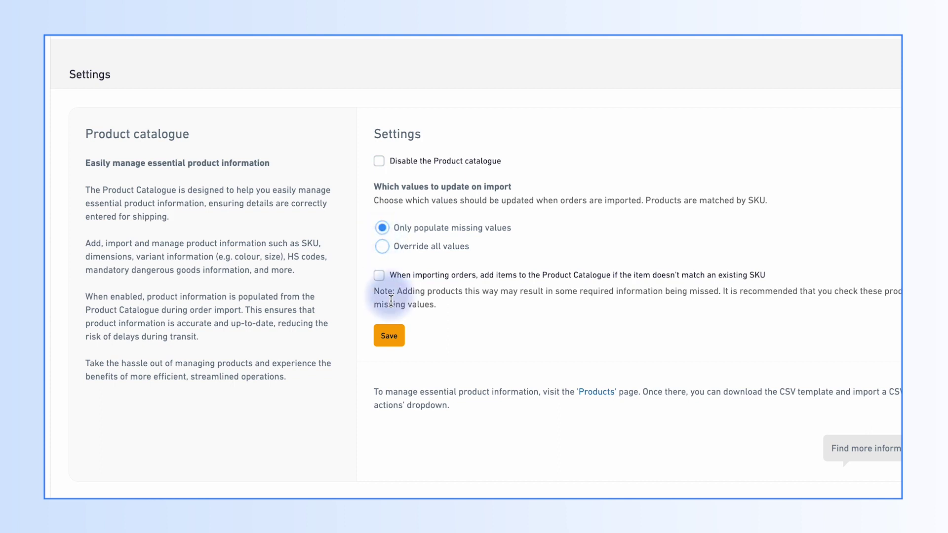
click(389, 336)
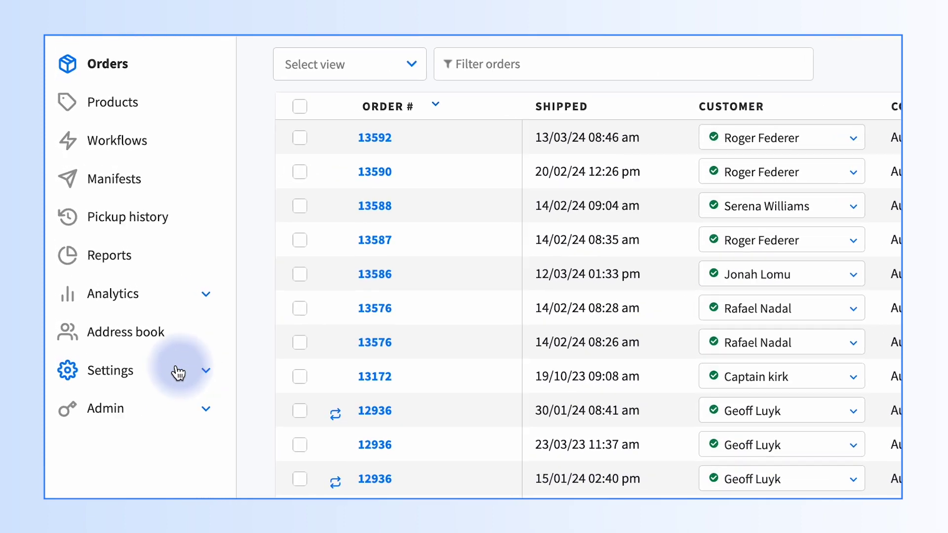
Enable 'When importing orders, add items to the Product Catalogue' in Product catalogue settings and save.
click(89, 280)
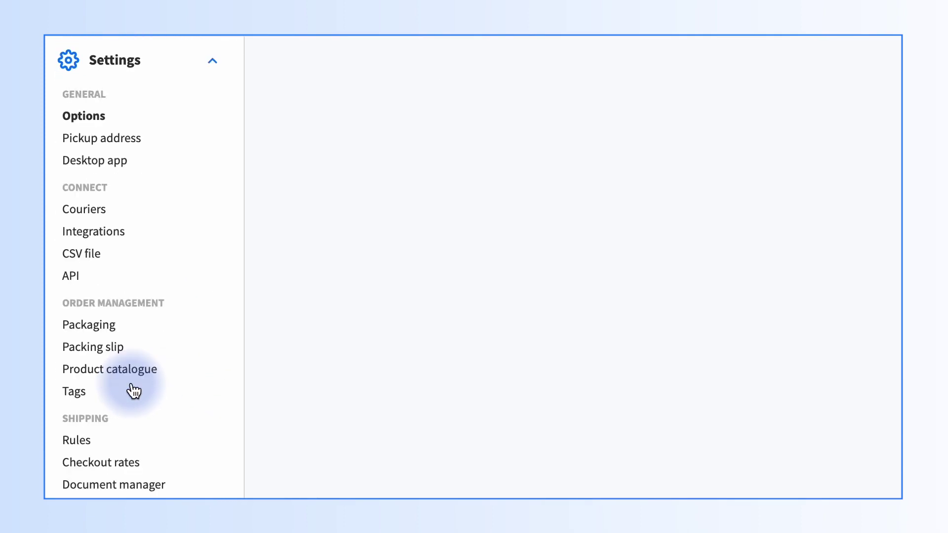
click(117, 368)
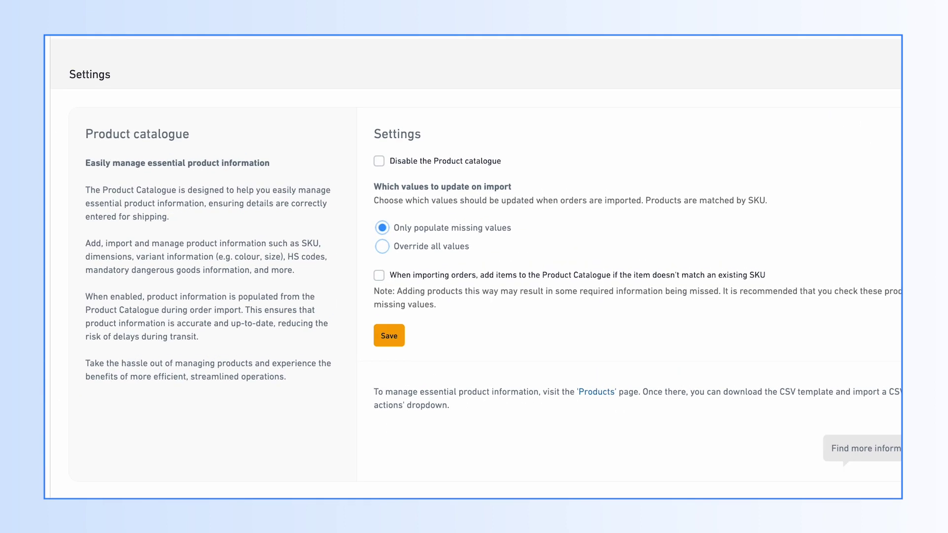
click(379, 276)
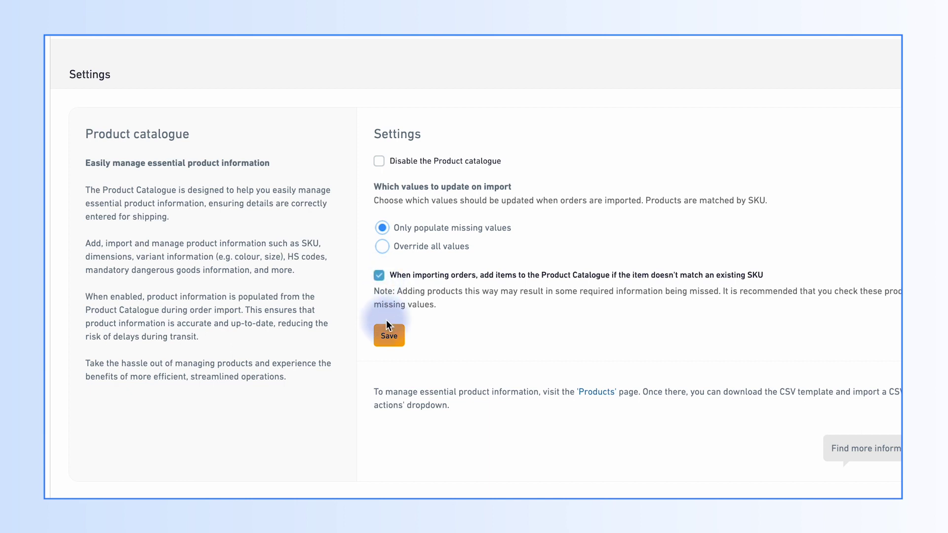
click(388, 336)
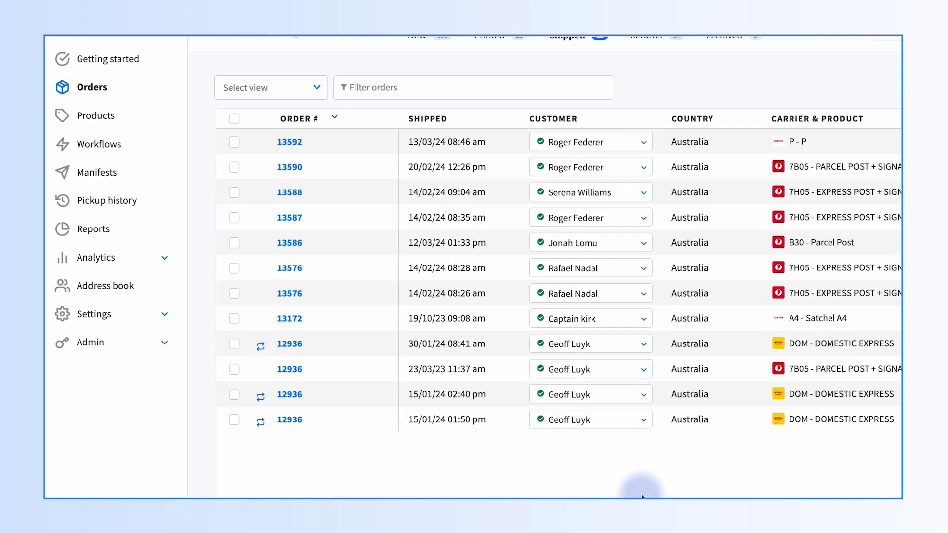
Tick 'Disable the Product catalogue' in Product catalogue settings and save.
click(102, 315)
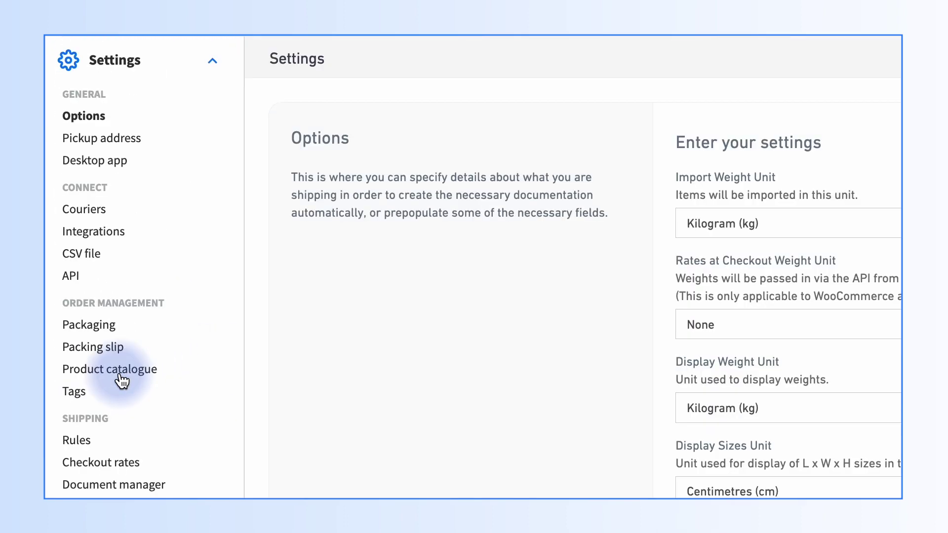
click(120, 376)
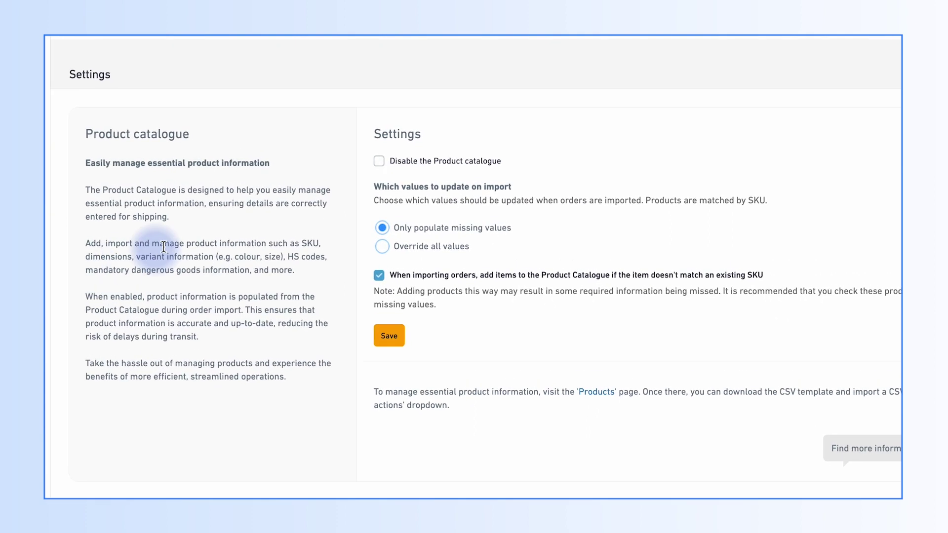
click(381, 165)
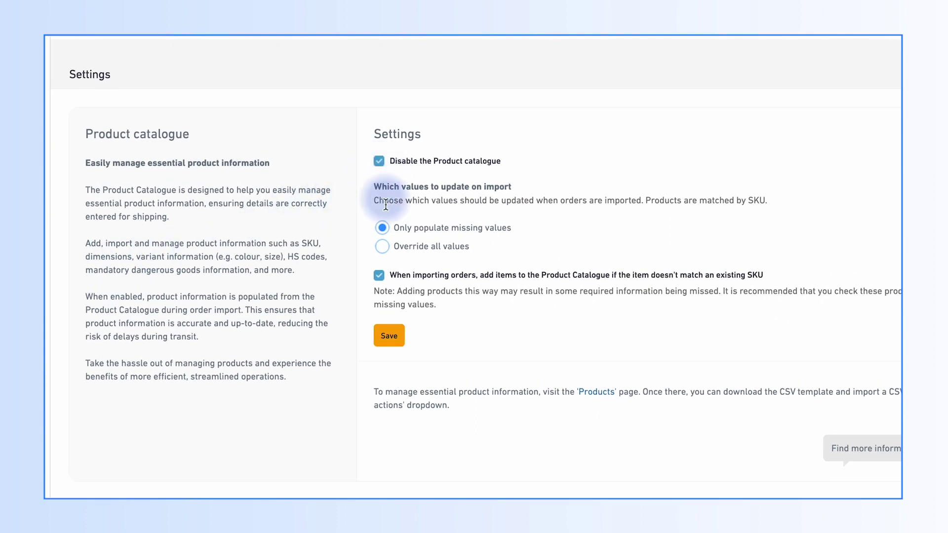
click(390, 335)
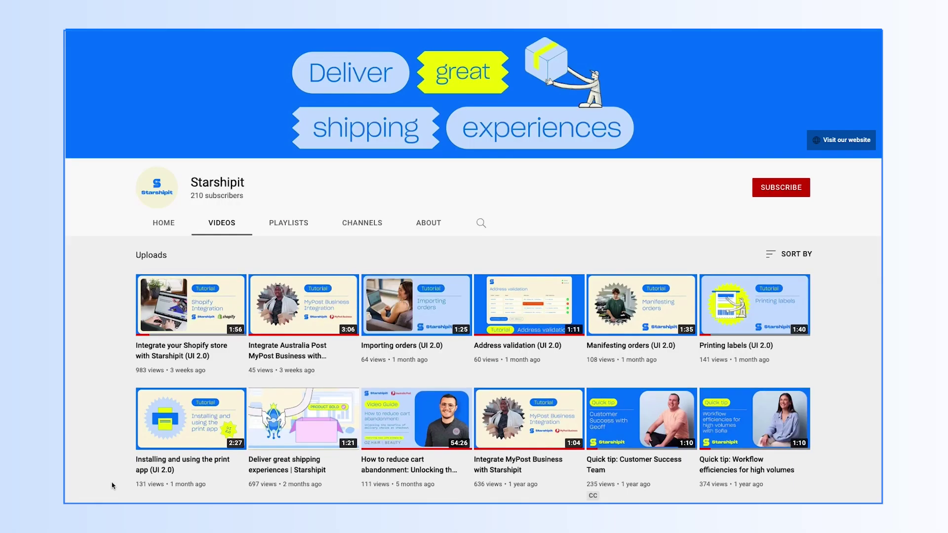
Scroll through the Starshipit YouTube channel's uploaded tutorial and quick-tip videos.
scroll(112, 487, down, 5)
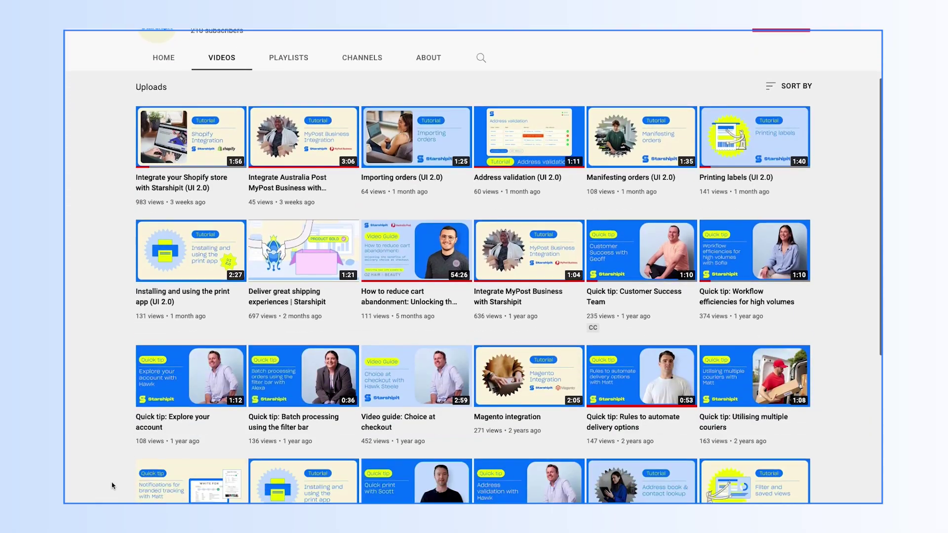
scroll(112, 487, down, 8)
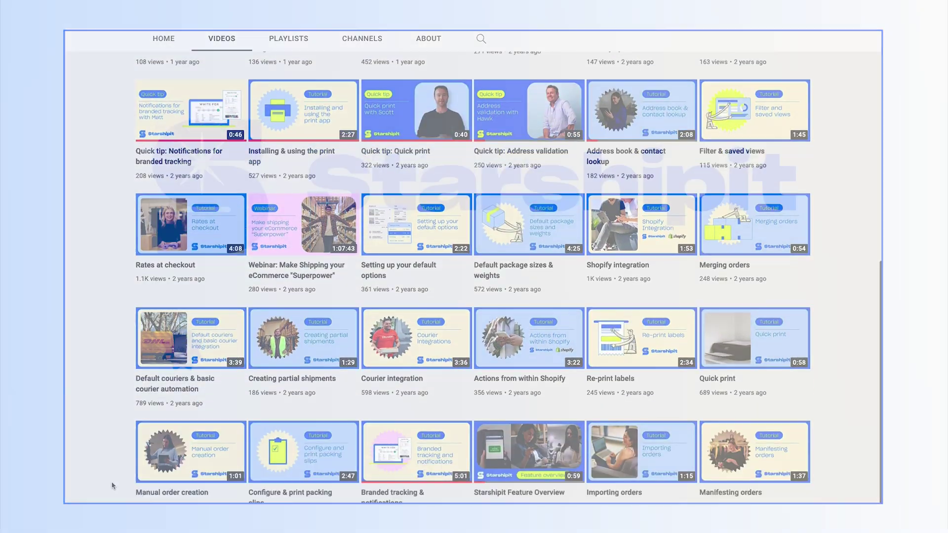